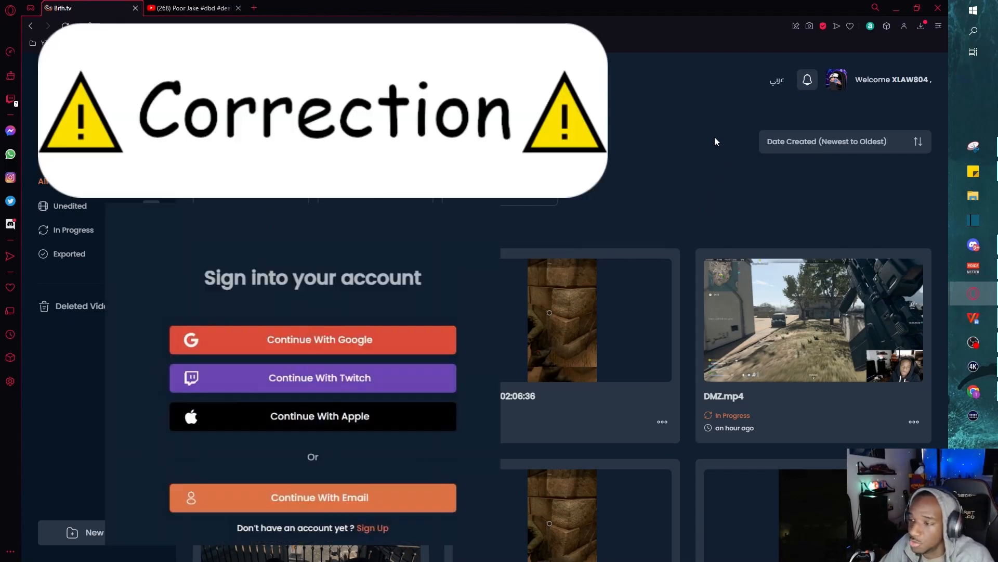
Step: Create a new video from the link of the Poor Jake YouTube Short and expand its list of eligible platforms
scroll(650, 167, "down", 3)
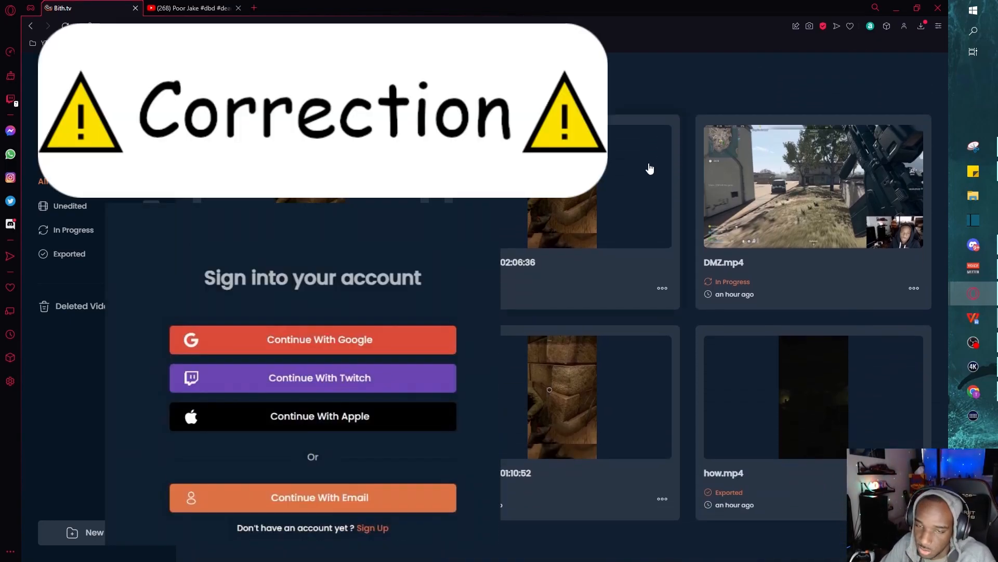
scroll(624, 250, "up", 2)
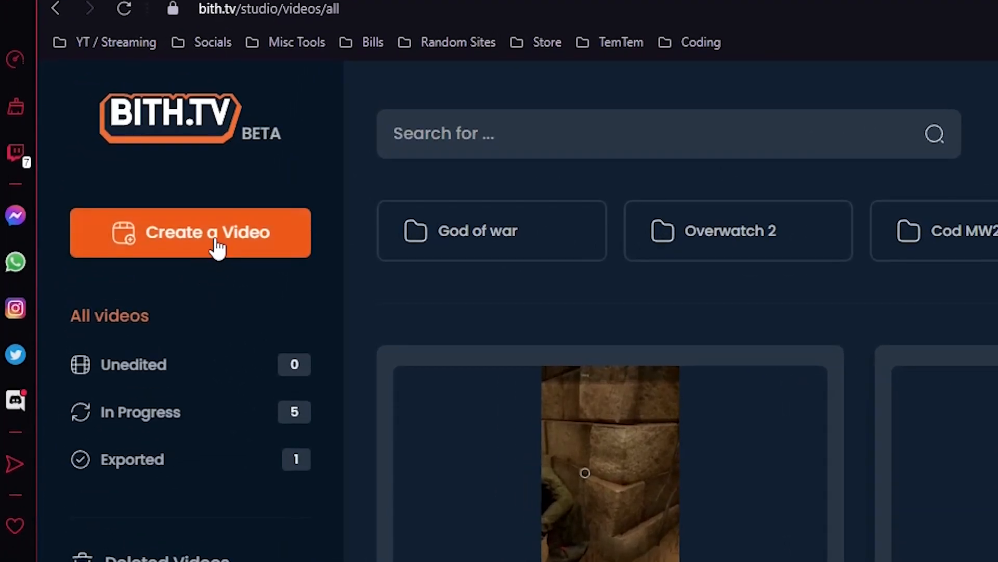
left_click(218, 247)
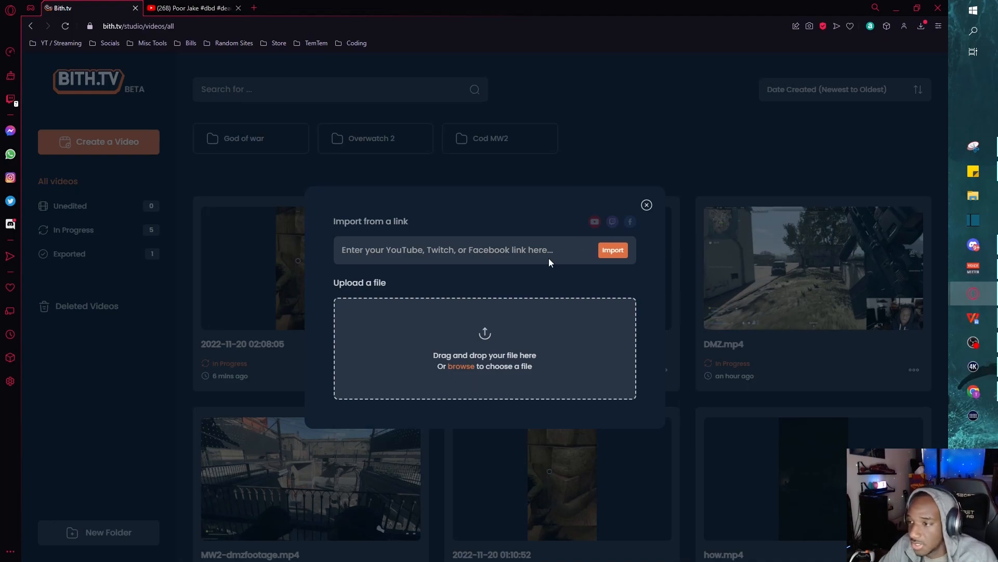
left_click(217, 12)
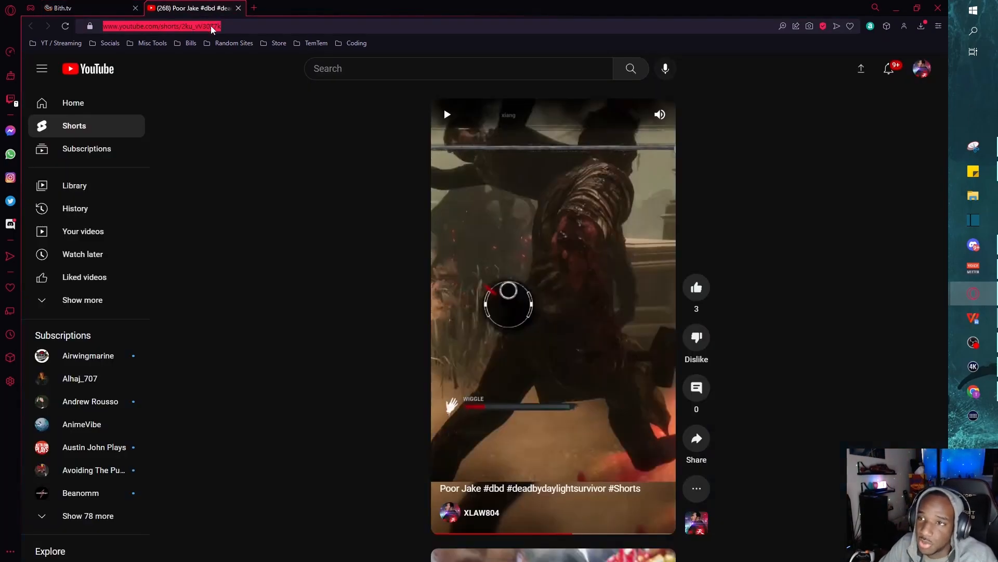
left_click(103, 9)
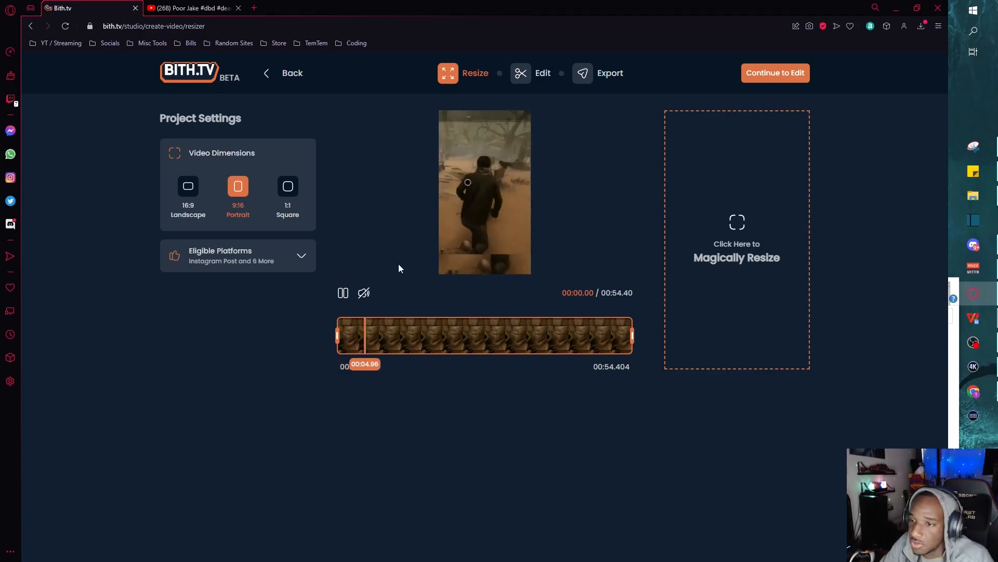
left_click(302, 256)
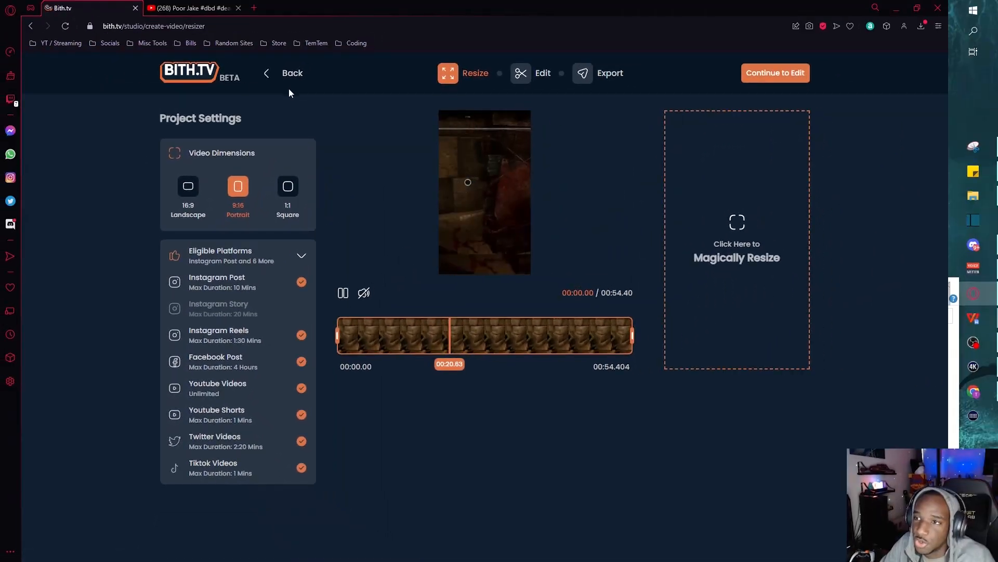
Step: Reopen the DMZ.mp4 project from the video library at its resize stage and expand its eligible platforms
left_click(277, 73)
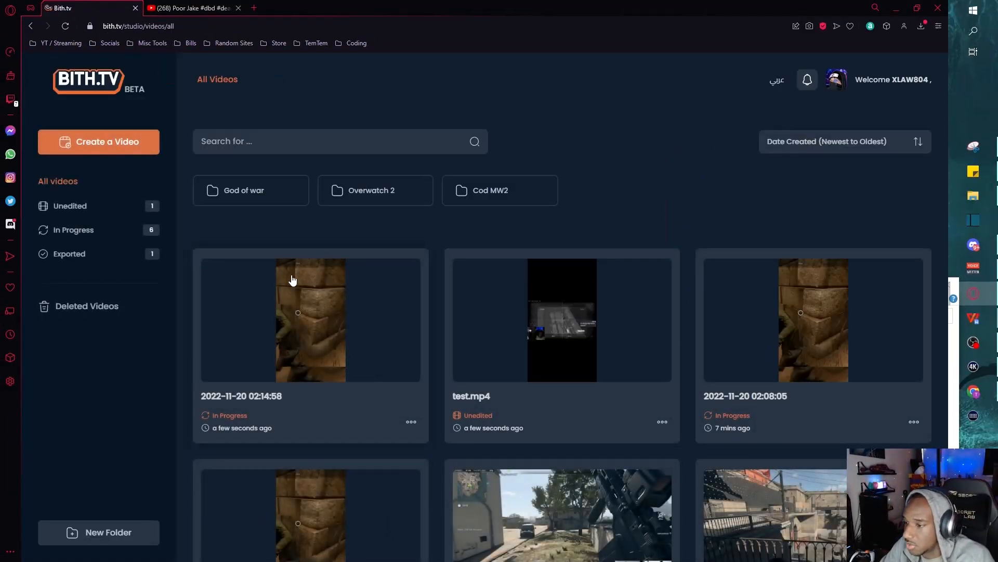
scroll(282, 345, "down", 2)
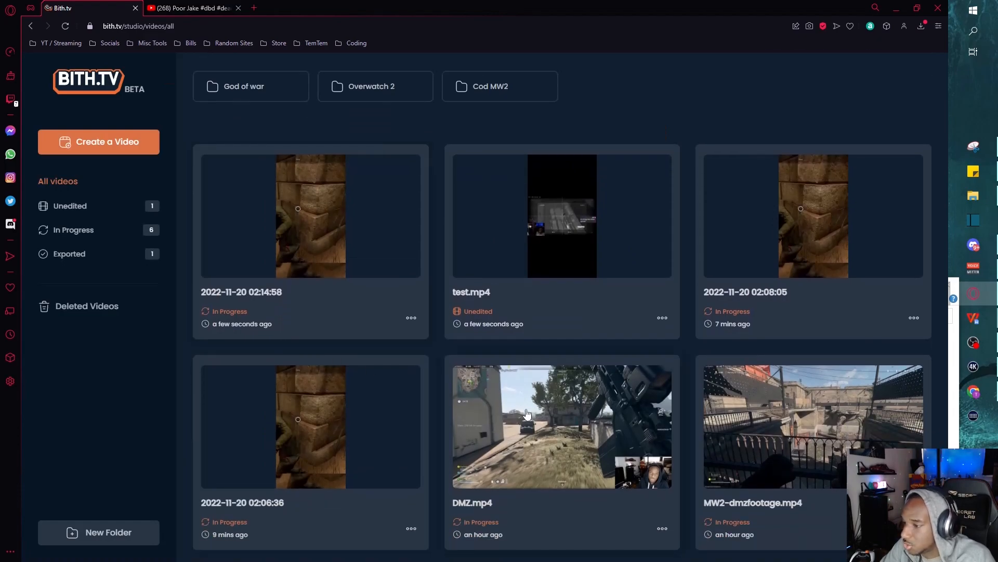
left_click(517, 455)
left_click(409, 420)
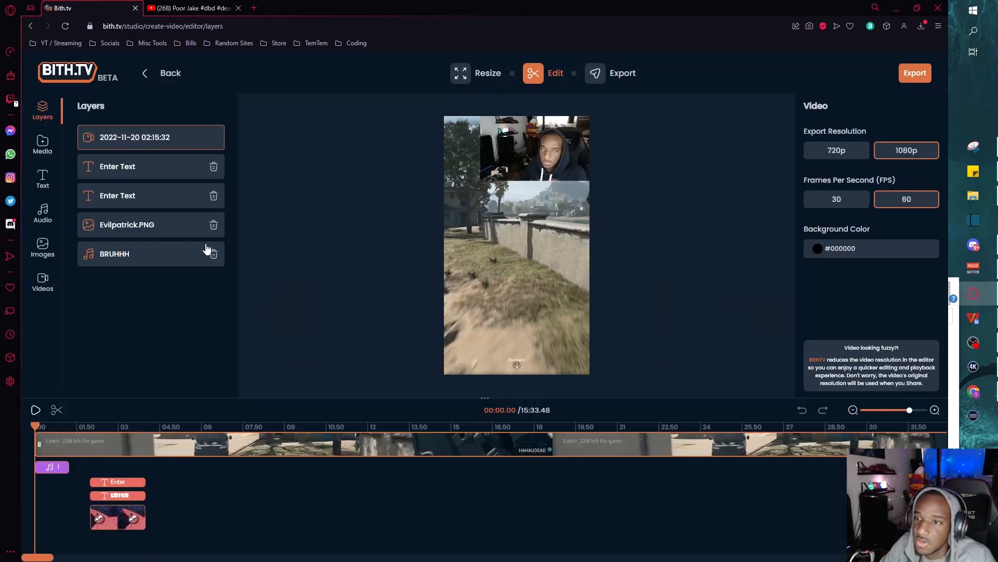
left_click(145, 75)
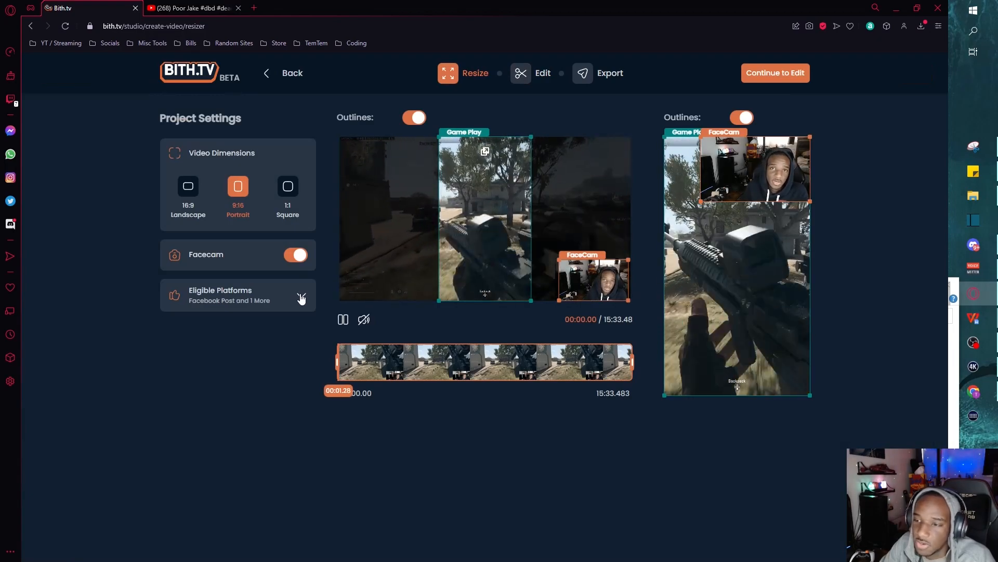
left_click(301, 297)
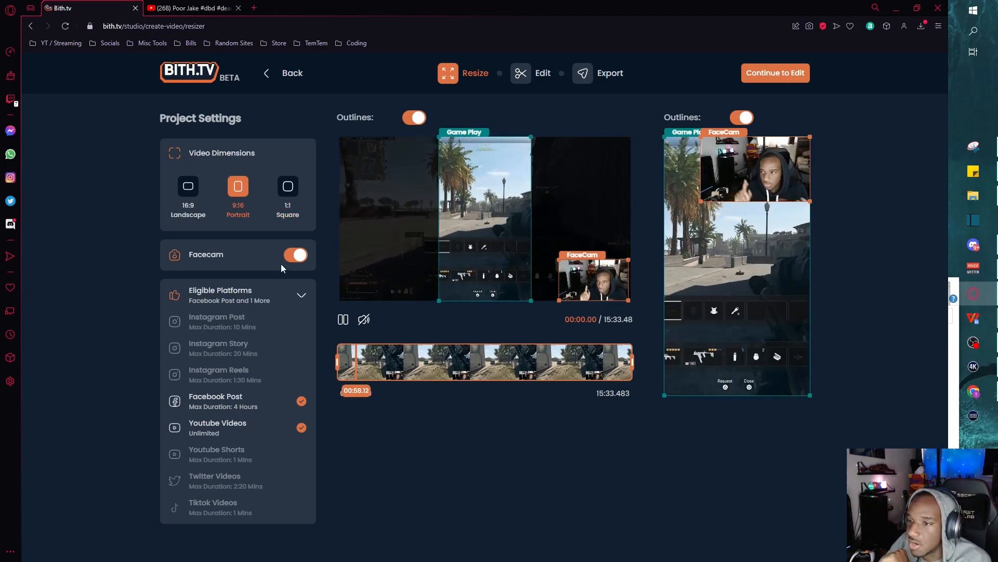
Step: Switch the facecam off and on again, and place its crop box over the webcam in the source video's bottom-right corner
left_click(296, 255)
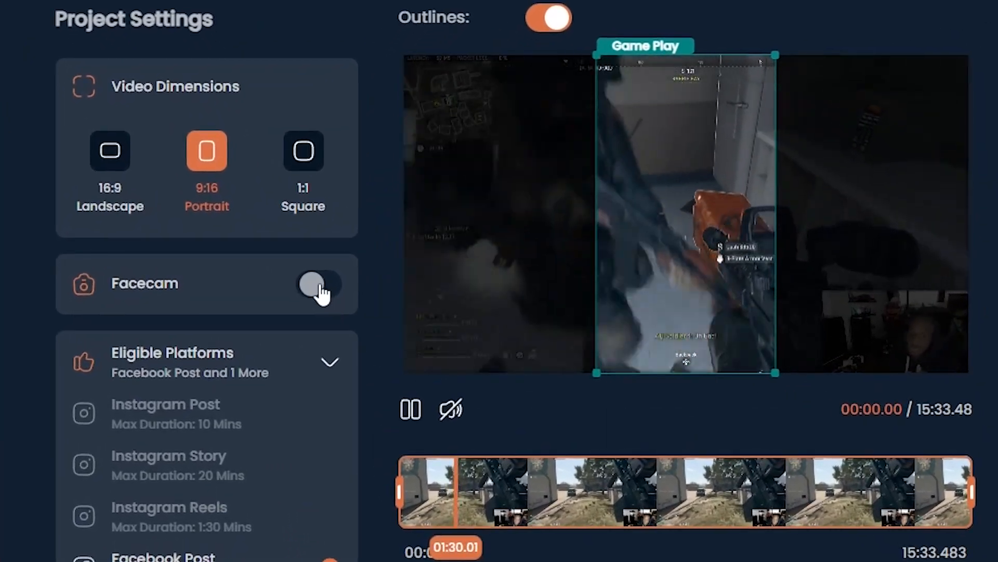
left_click(318, 286)
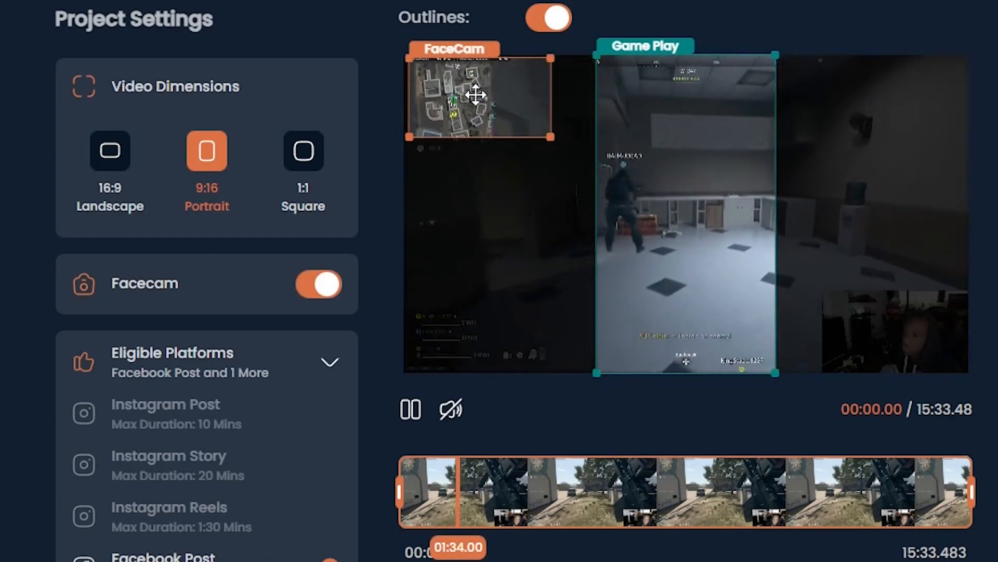
left_click_drag(473, 87, 891, 324)
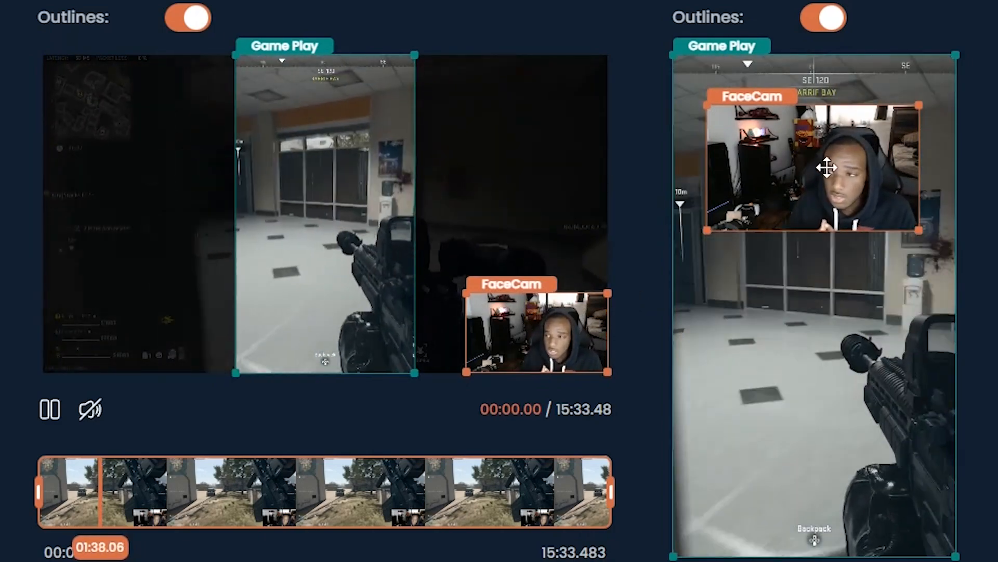
Step: Try the facecam at several heights in the portrait preview and place it in the preview's top-right corner
left_click_drag(818, 172, 818, 141)
left_click_drag(816, 118, 796, 497)
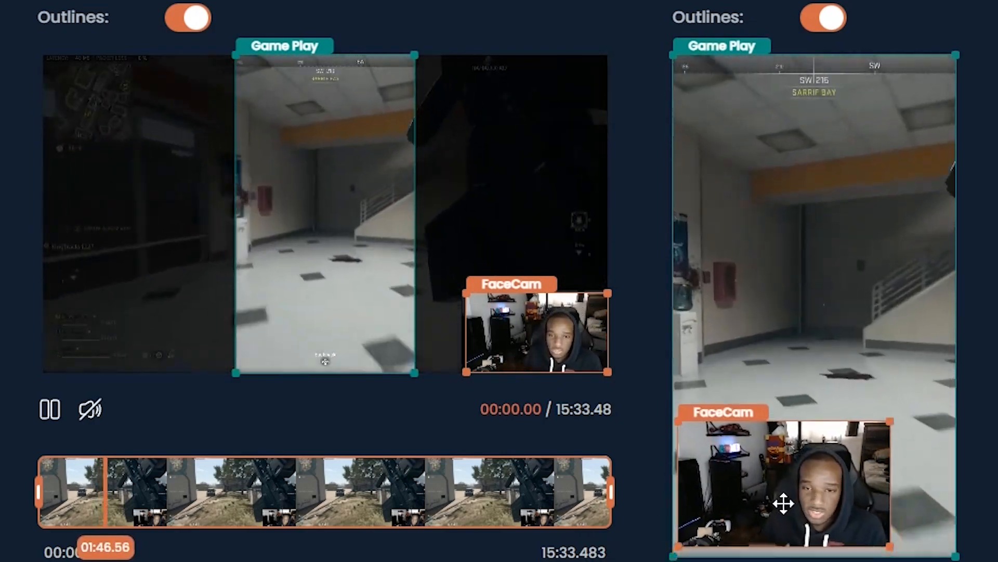
left_click_drag(782, 504, 853, 332)
left_click_drag(763, 265, 918, 102)
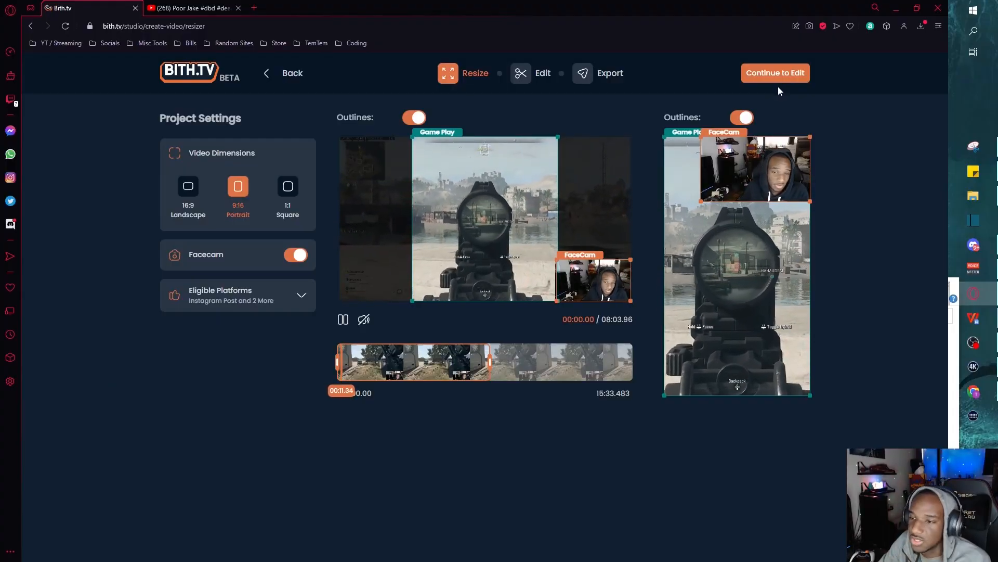
Step: Trim the end of the clip to about 1:35 with the eligible platforms expanded, and continue to the editing stage
left_click(302, 296)
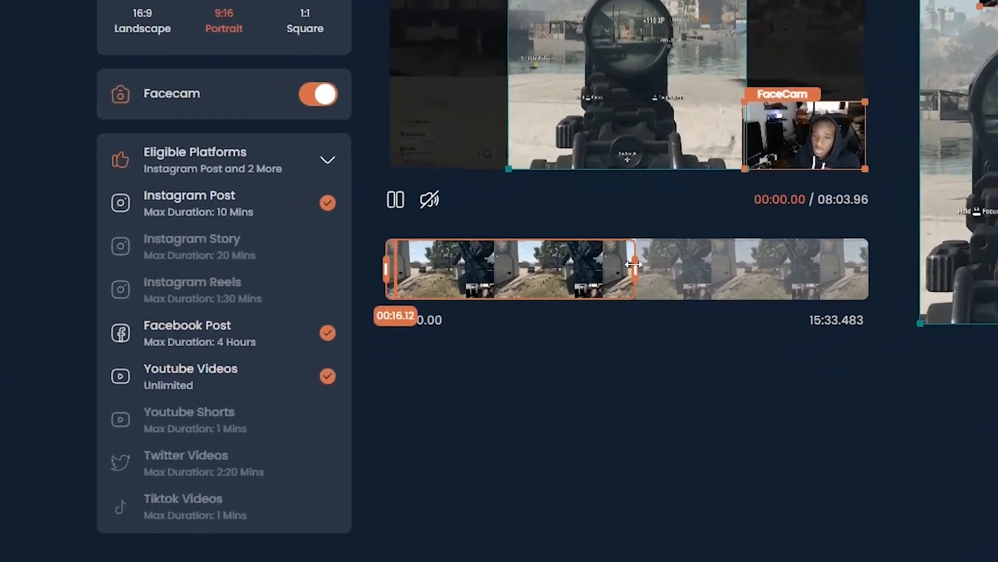
left_click_drag(634, 264, 817, 265)
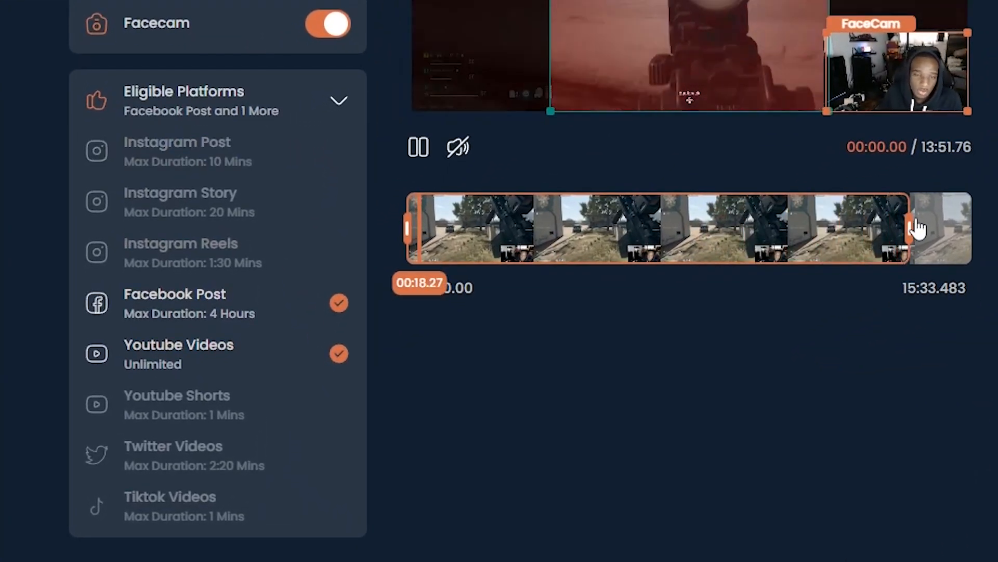
left_click_drag(911, 229, 490, 234)
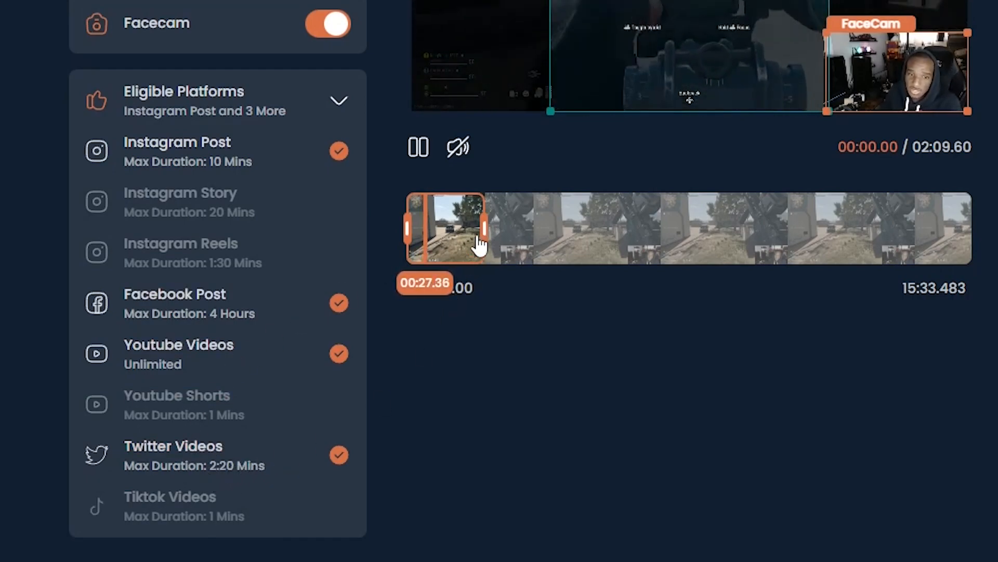
left_click_drag(483, 225, 430, 232)
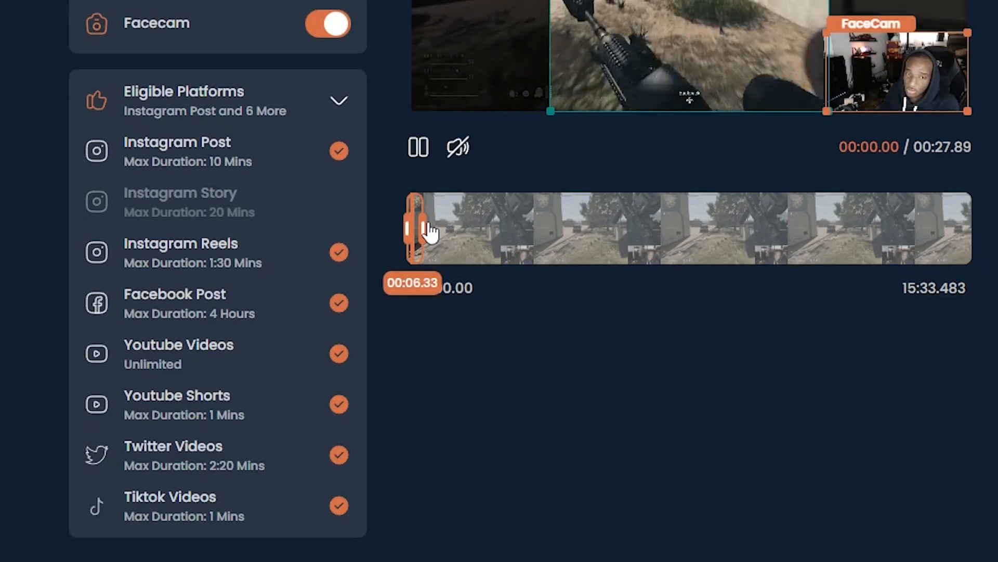
left_click_drag(435, 229, 473, 236)
left_click_drag(370, 362, 369, 362)
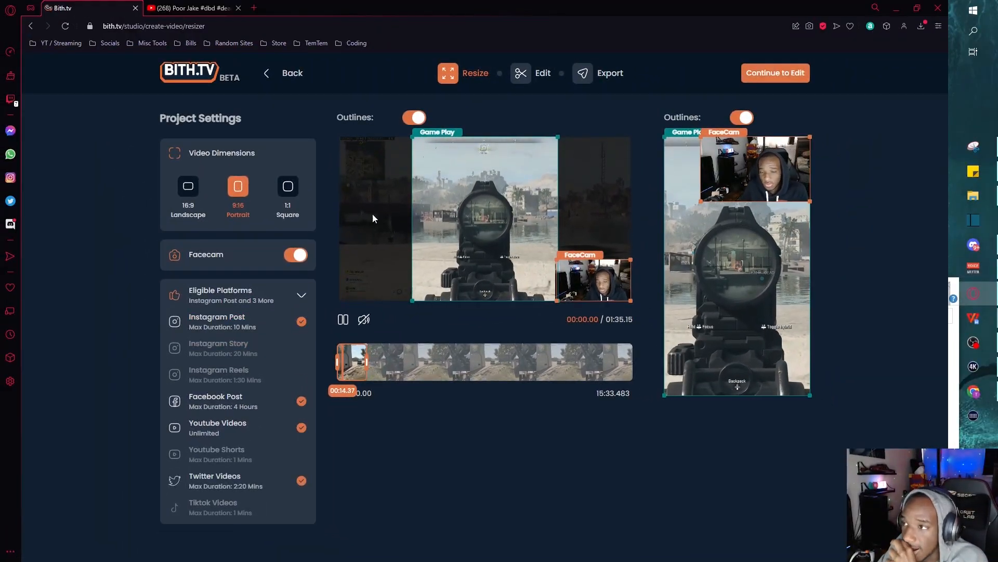
left_click(786, 70)
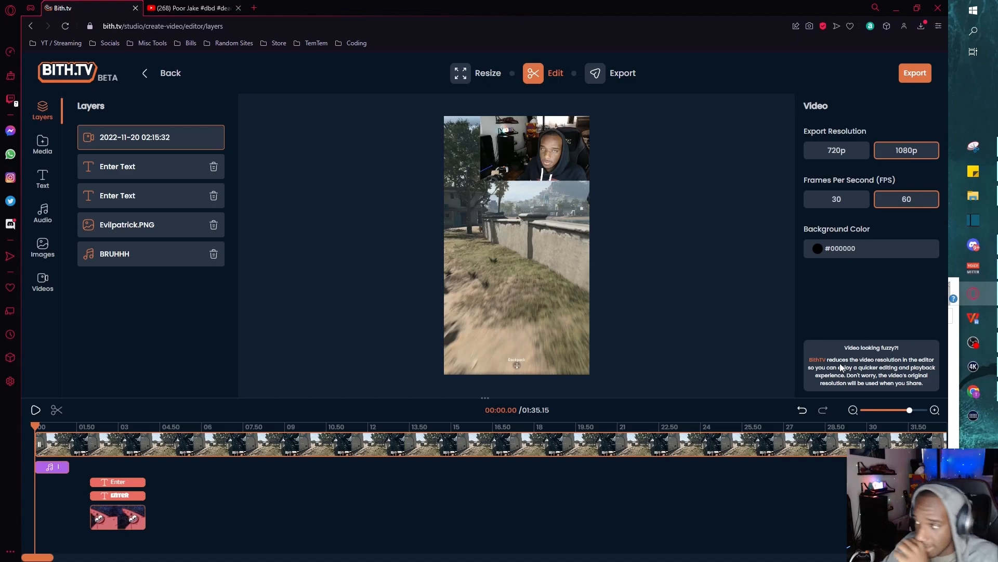
Step: Inspect the first text layer and look through the media upload categories for videos, audios and images
left_click(118, 481)
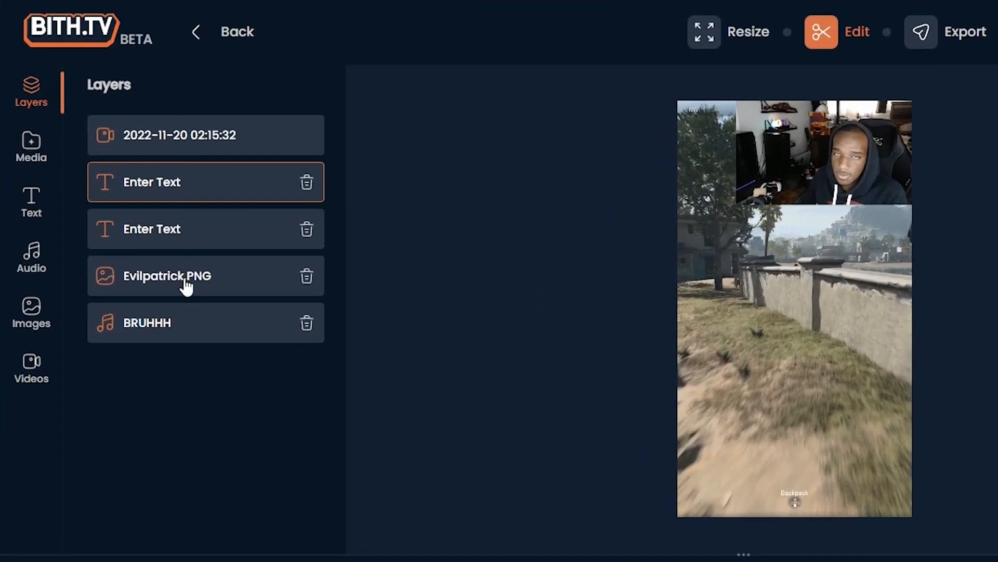
left_click(33, 148)
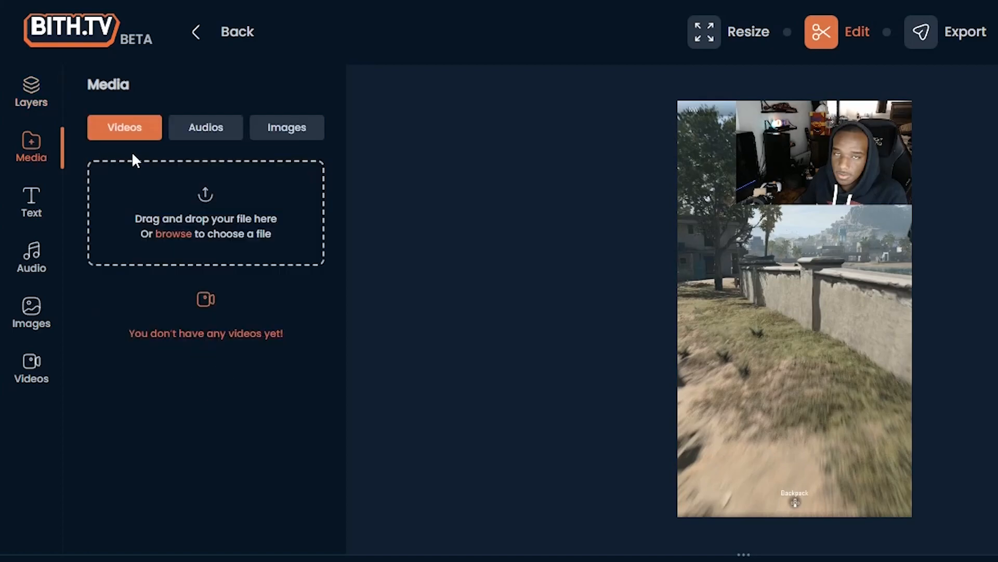
left_click(189, 227)
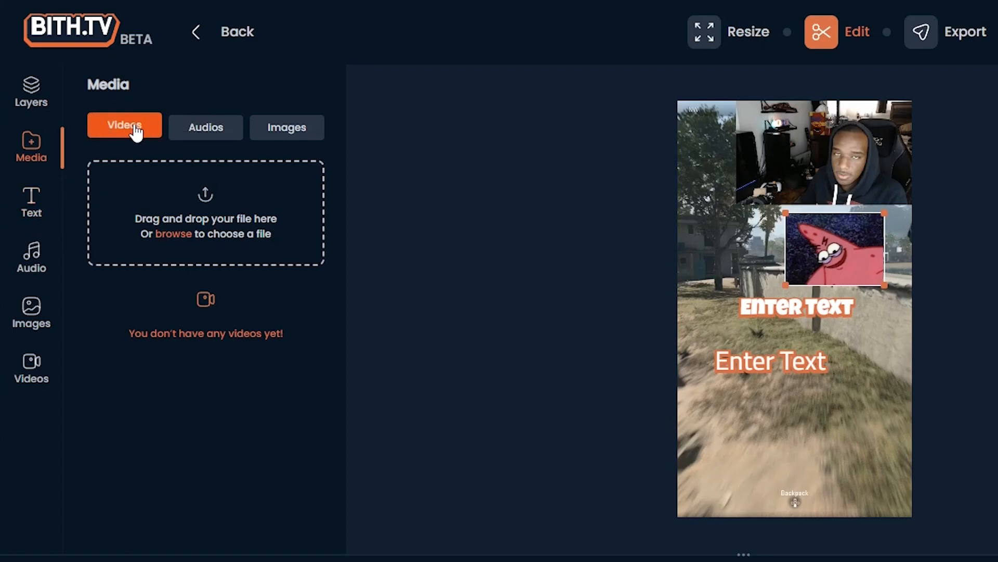
left_click(199, 130)
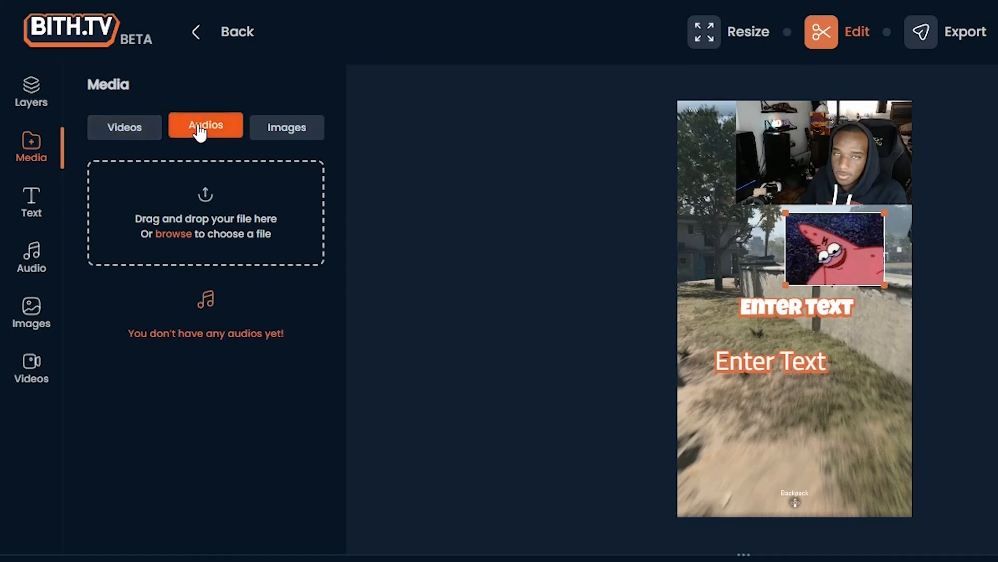
left_click(263, 126)
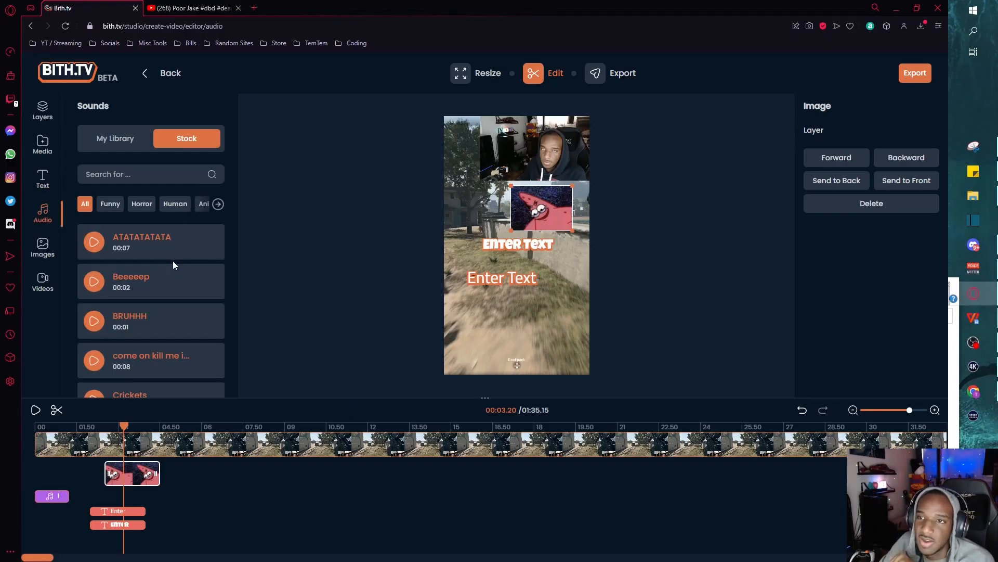
Step: Add the Crickets stock sound to the timeline and move the Crickets and BRUHHH clips further along it
scroll(173, 261, "down", 1)
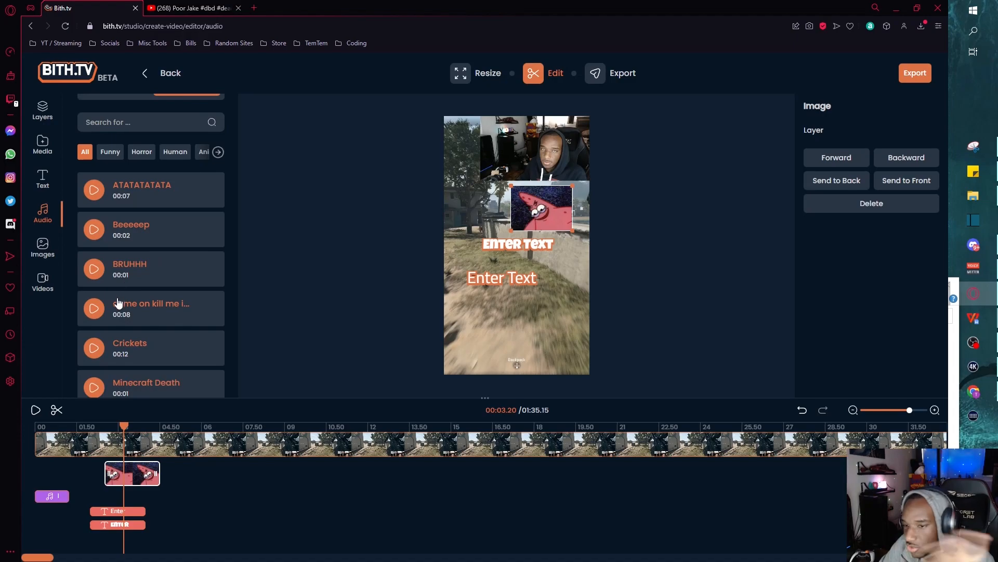
scroll(119, 303, "down", 1)
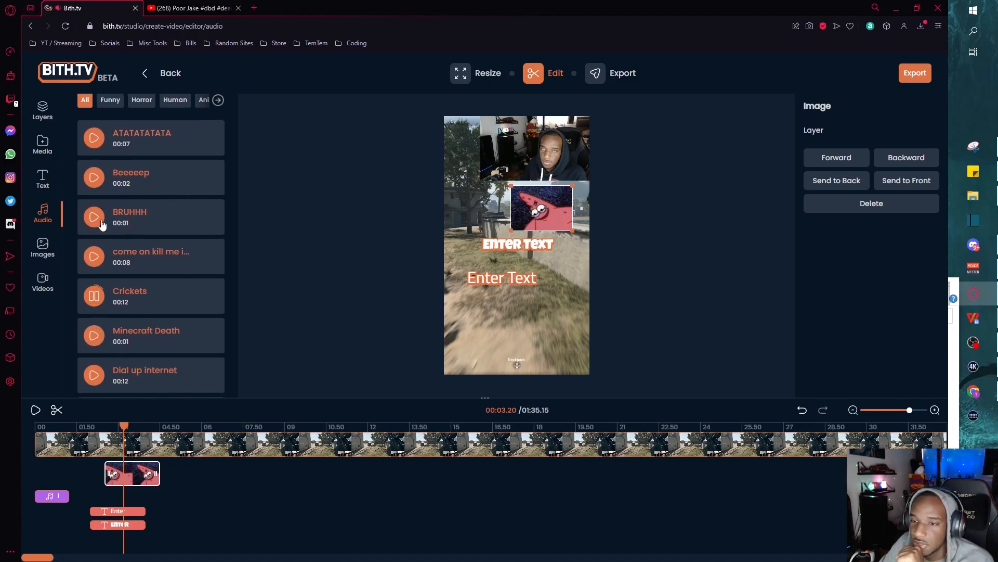
double_click(147, 297)
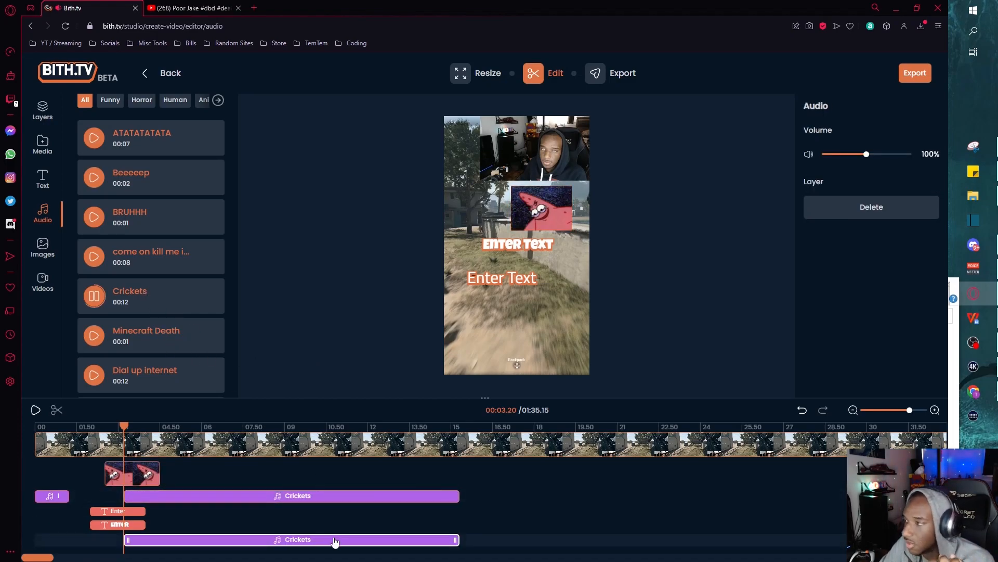
left_click_drag(335, 542, 369, 494)
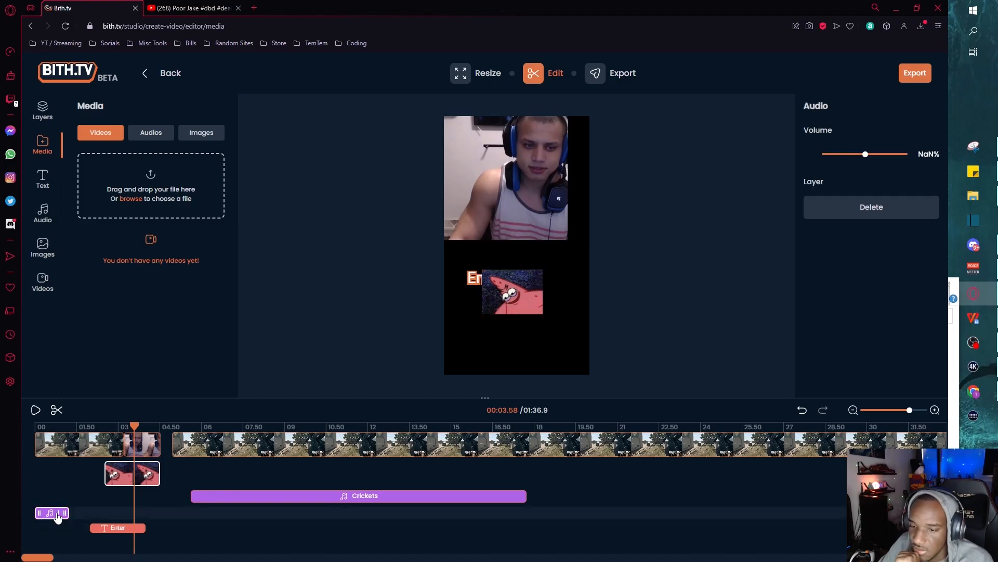
left_click_drag(58, 516, 120, 515)
Step: Add an English text in the LuckiestGuy style and position it just above the Patrick image in the preview
left_click(45, 180)
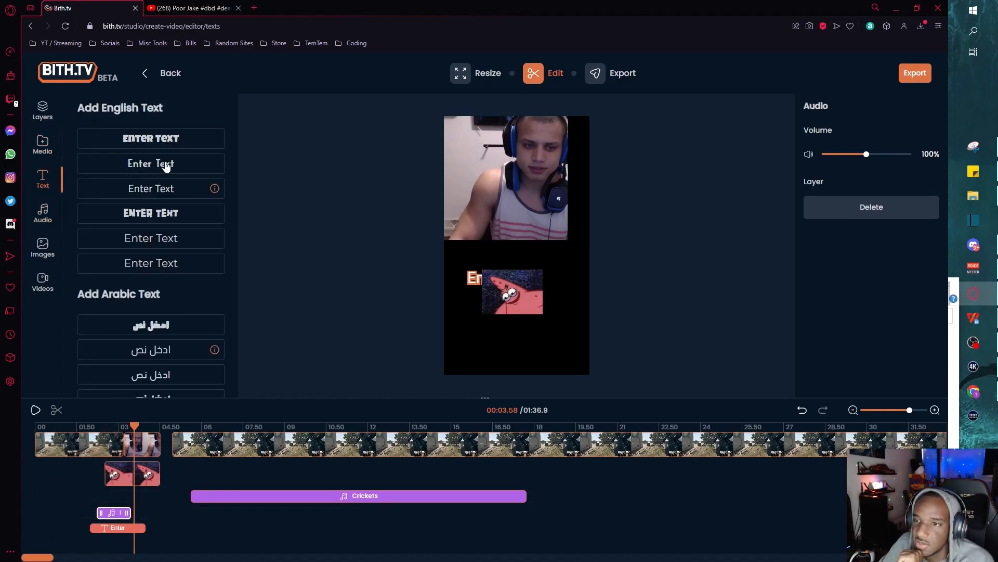
left_click(160, 142)
left_click_drag(555, 278, 514, 252)
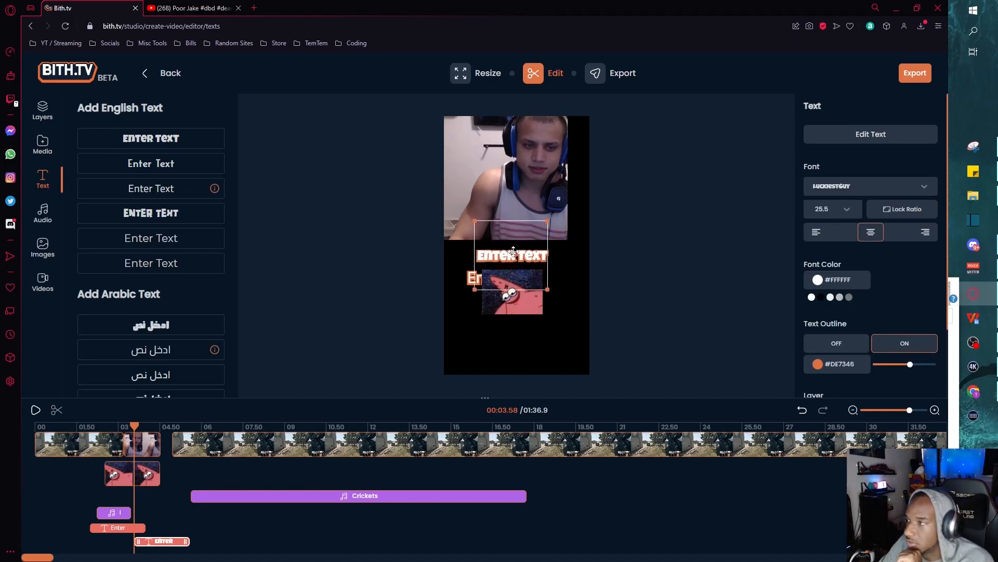
Step: Look through the available fonts for the selected LuckiestGuy text without changing its font
left_click(866, 186)
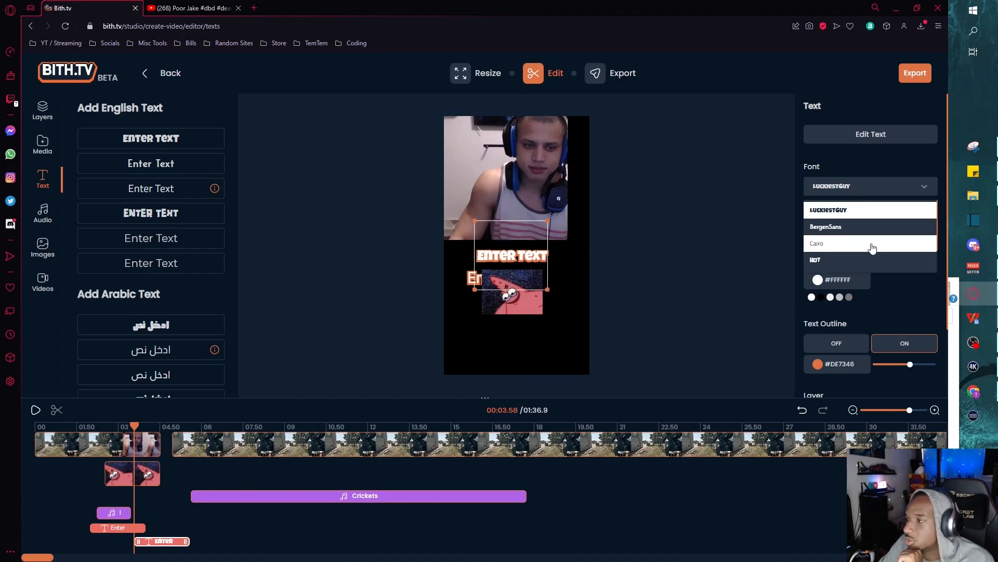
scroll(873, 242, "down", 1)
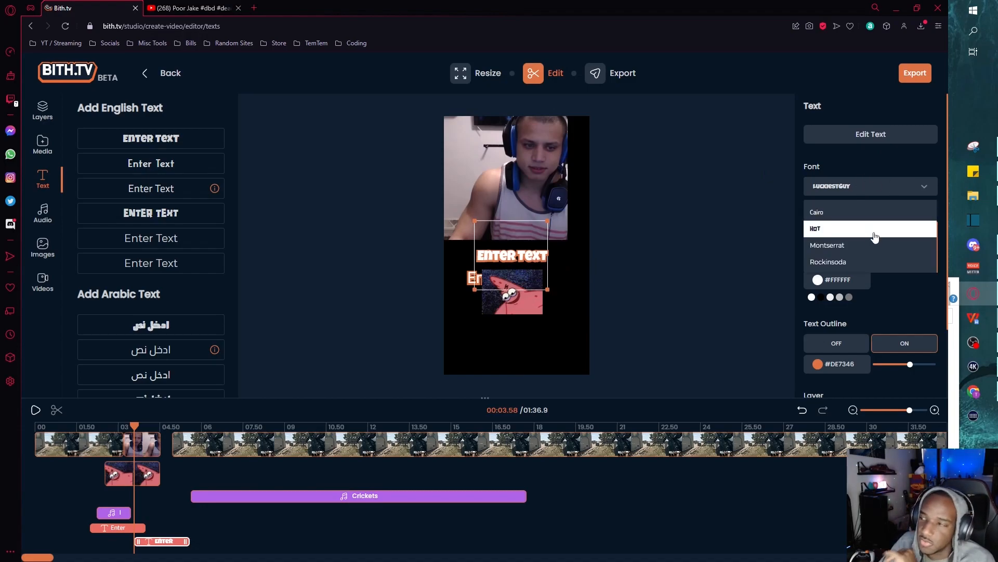
scroll(875, 237, "up", 1)
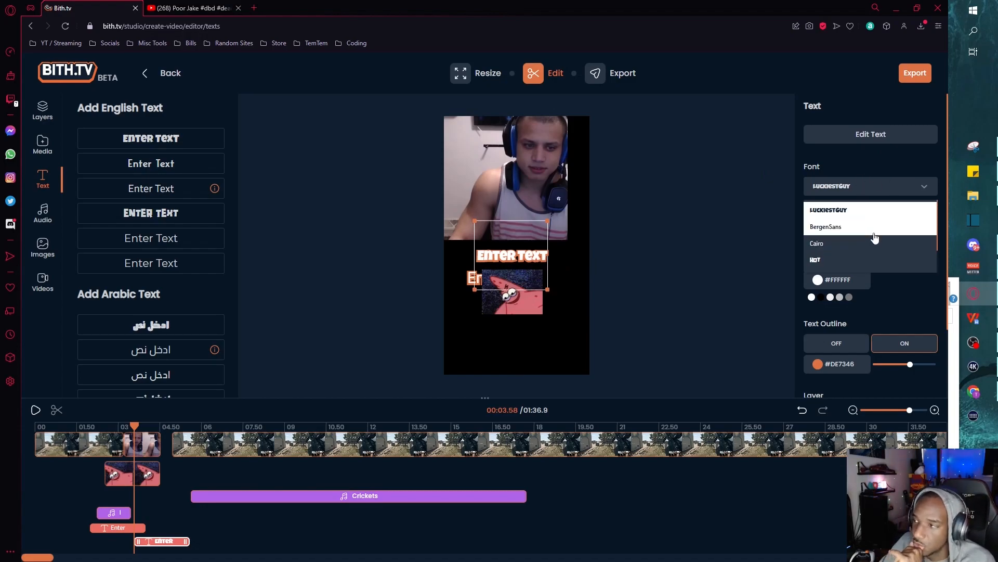
scroll(873, 239, "down", 1)
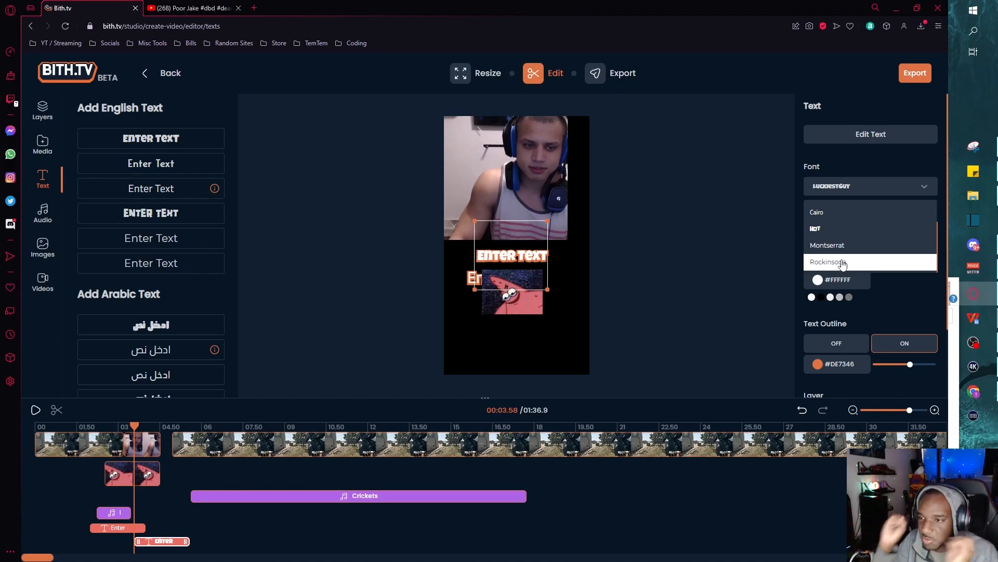
scroll(852, 236, "up", 2)
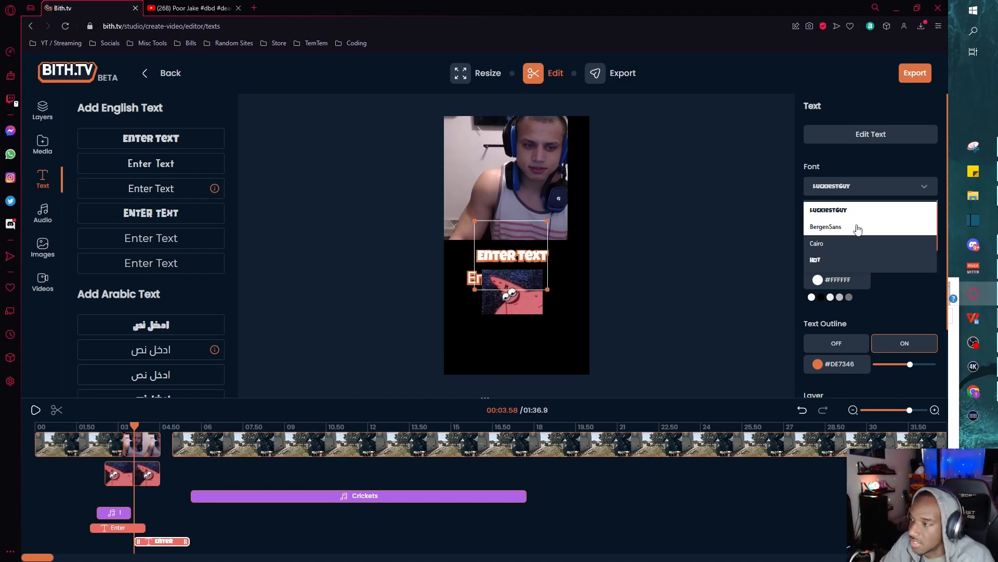
left_click(896, 291)
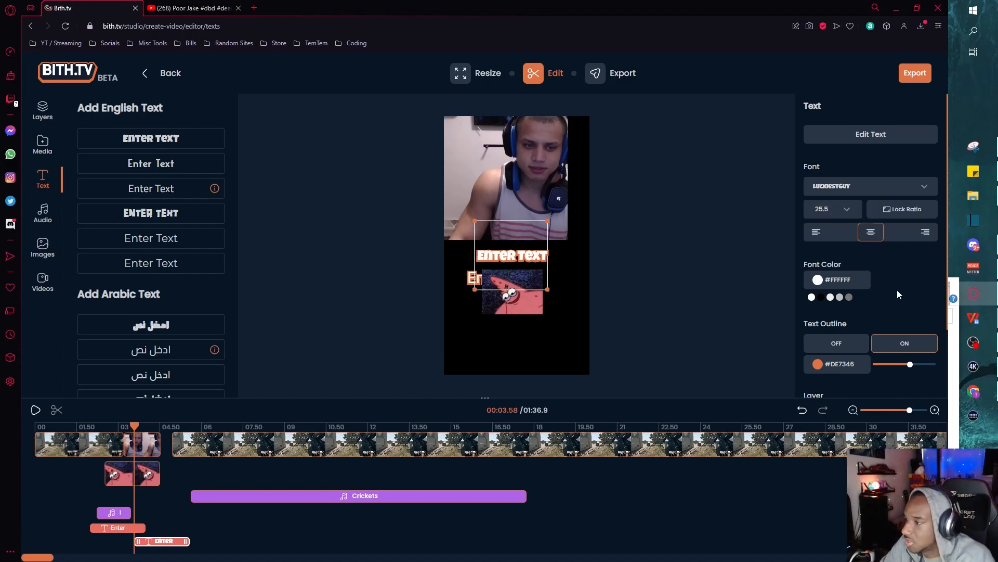
Step: View the colour palettes for the selected text's font colour and its outline colour
left_click(845, 280)
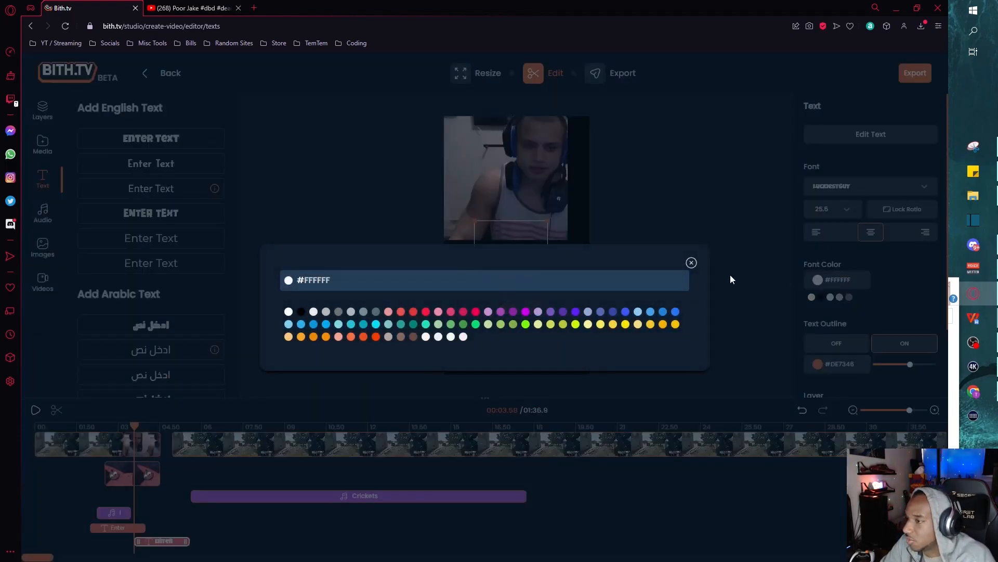
left_click(691, 263)
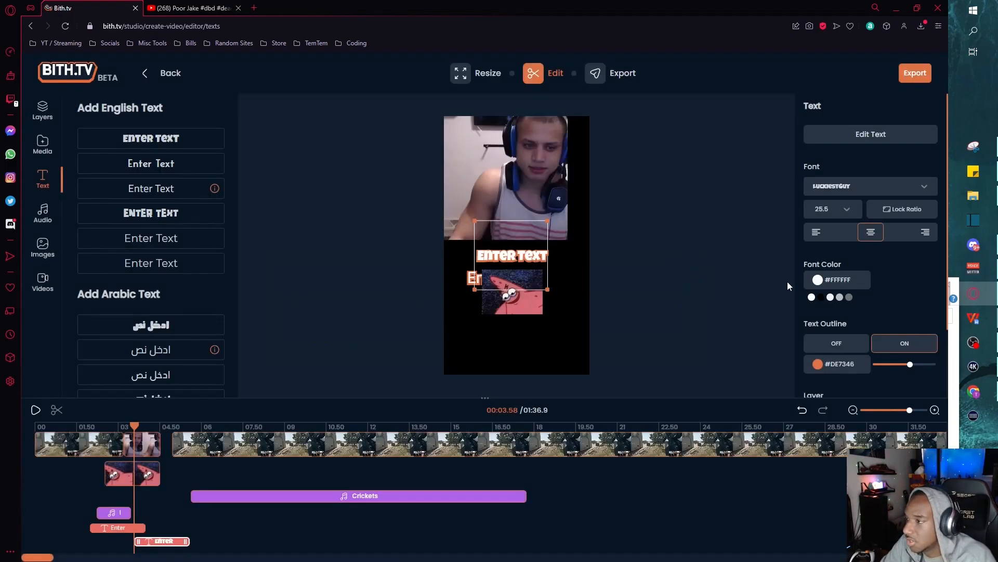
scroll(835, 354, "down", 1)
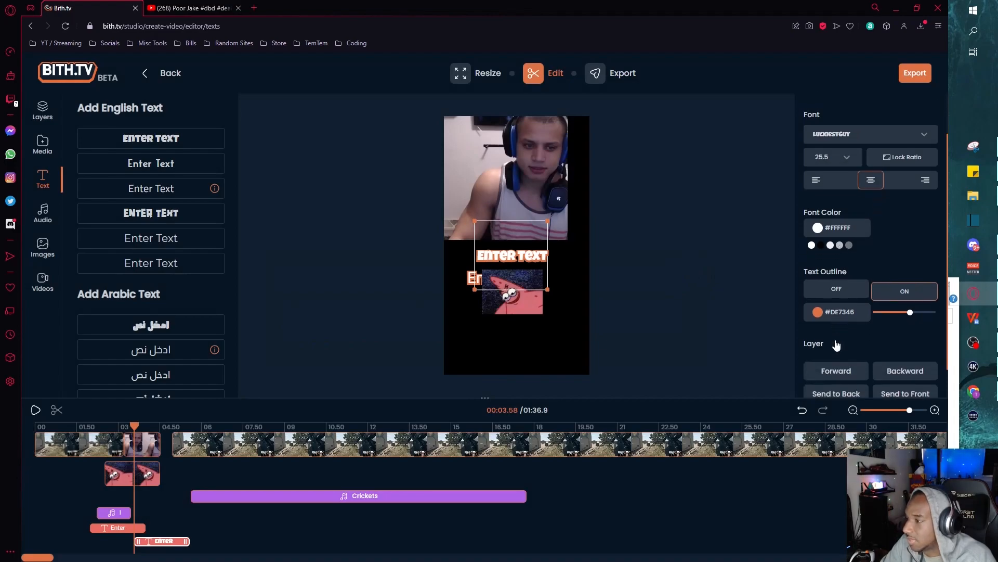
left_click(839, 313)
left_click(692, 263)
Step: Delete the selected LuckiestGuy text layer above the Patrick image
scroll(837, 282, "down", 1)
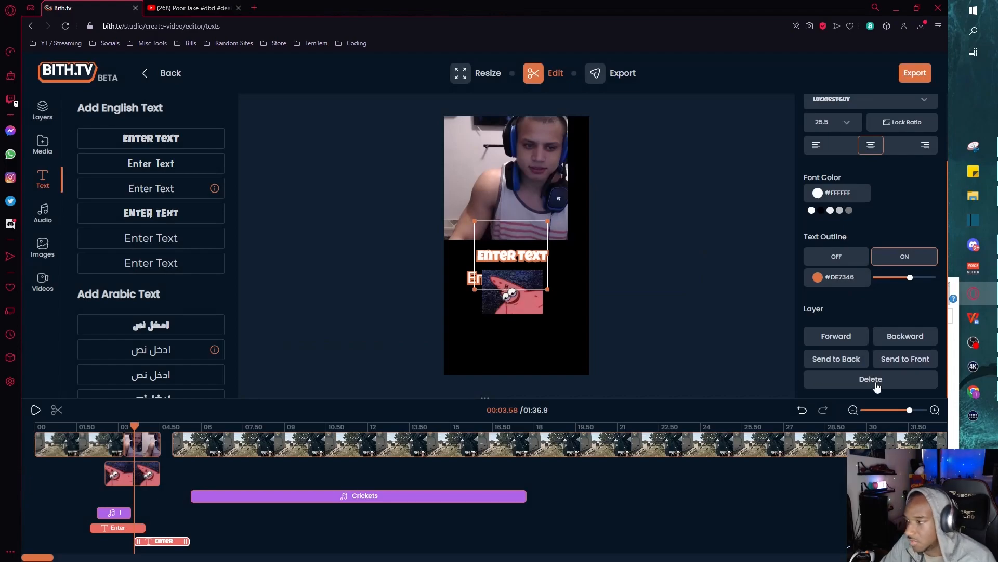
left_click(877, 381)
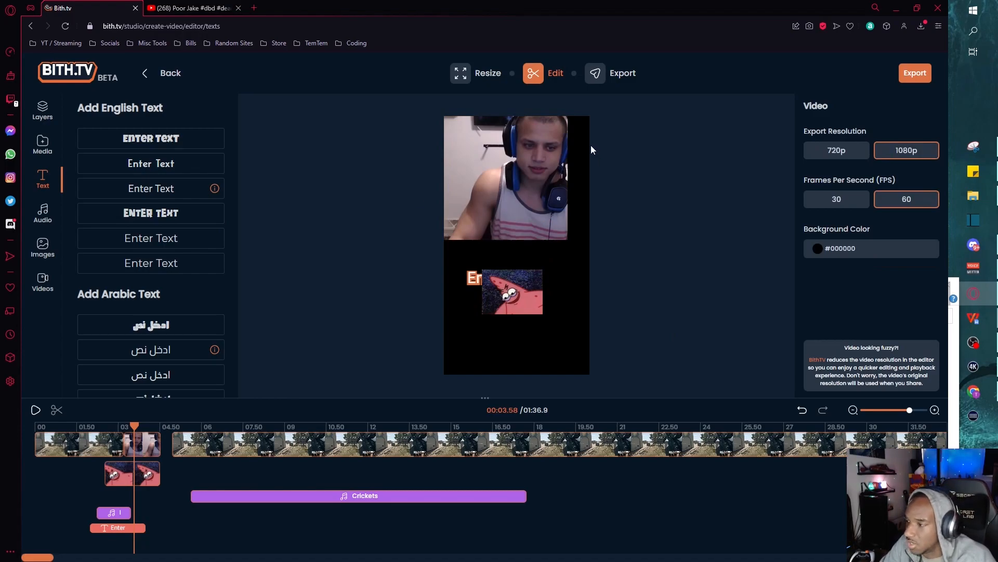
Step: Add the Beeeeep stock sound to the timeline at 00:03.58 and export the video
scroll(182, 218, "down", 3)
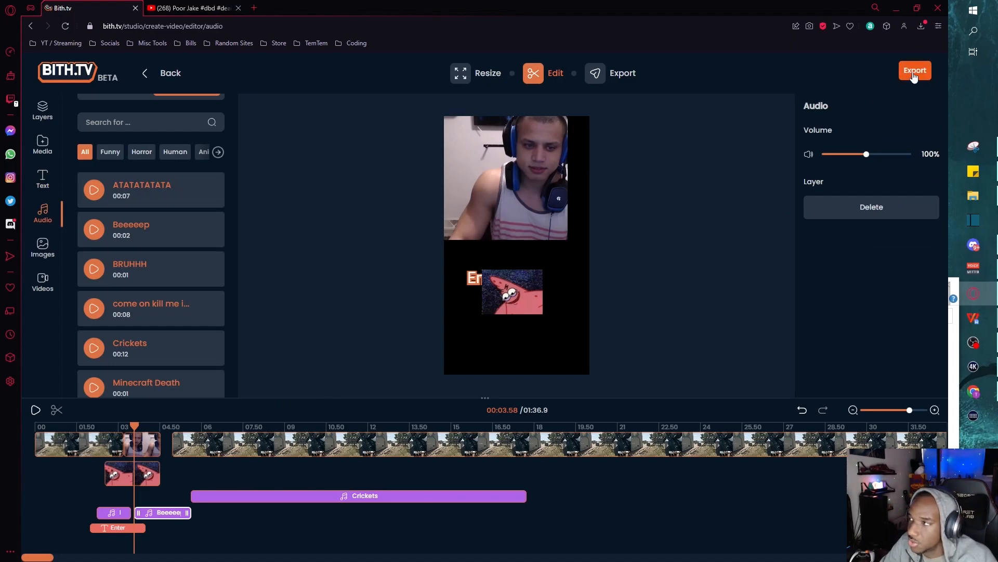
left_click(915, 73)
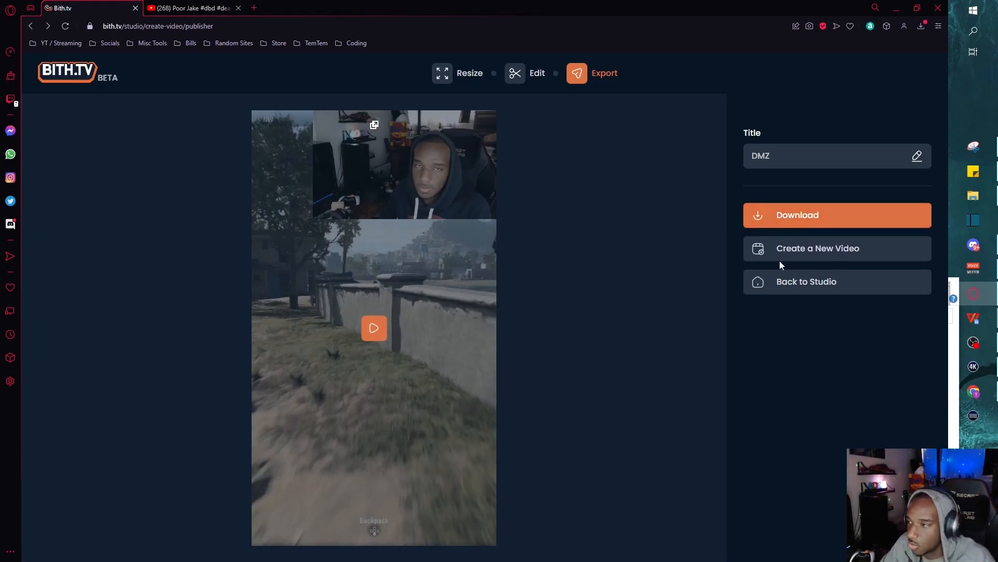
Step: Open the studio's list of all videos and return to the export page of the DMZ video
left_click(815, 281)
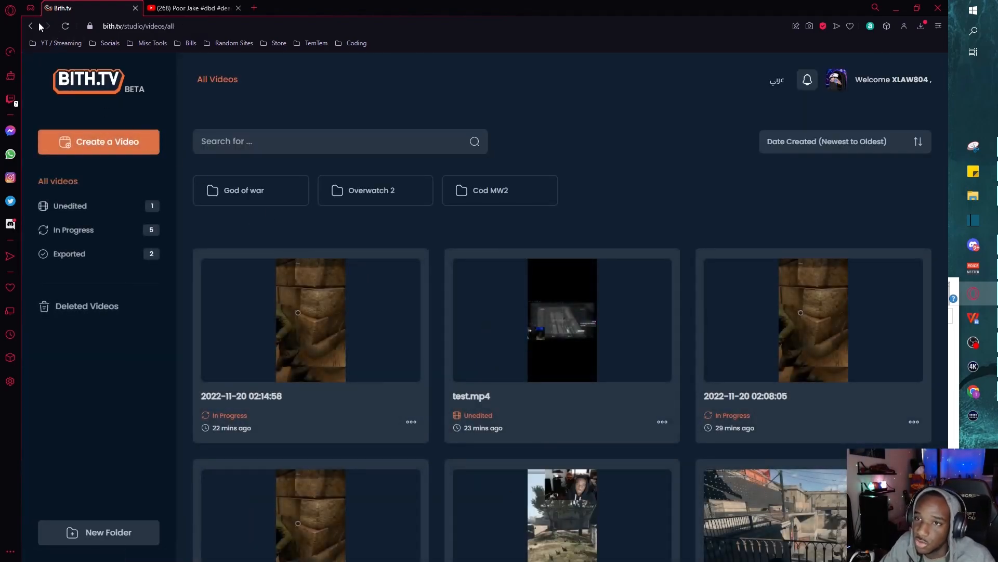
left_click(31, 26)
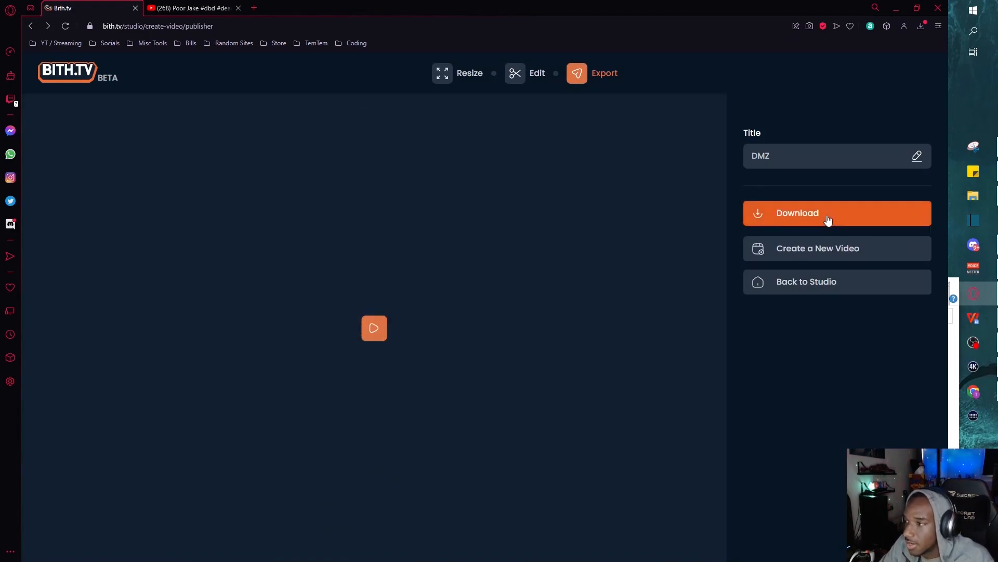
Step: Select the whole title of the exported video and check the browser's list of recent downloads
left_click(785, 156)
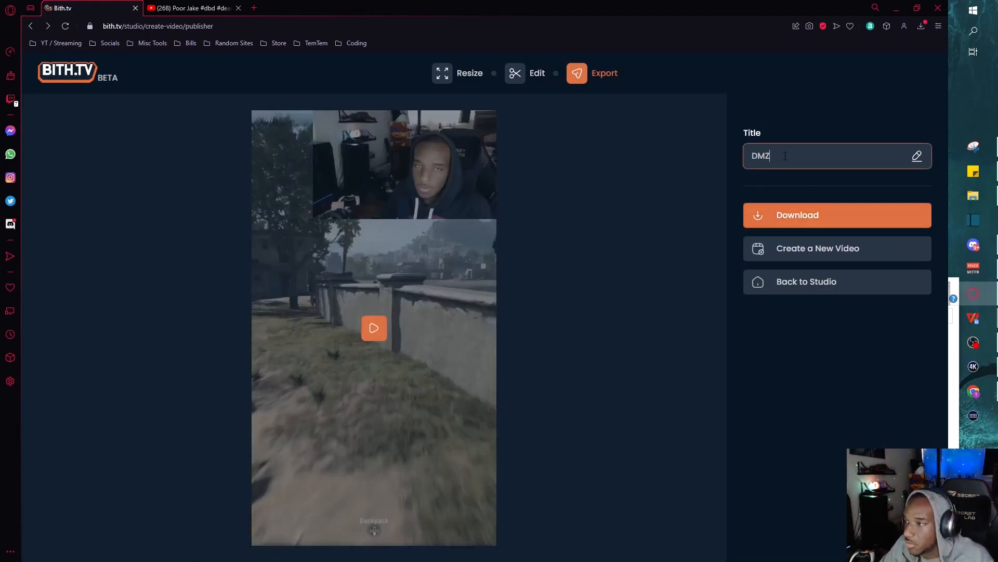
key("shift+Left")
left_click_drag(818, 157, 726, 157)
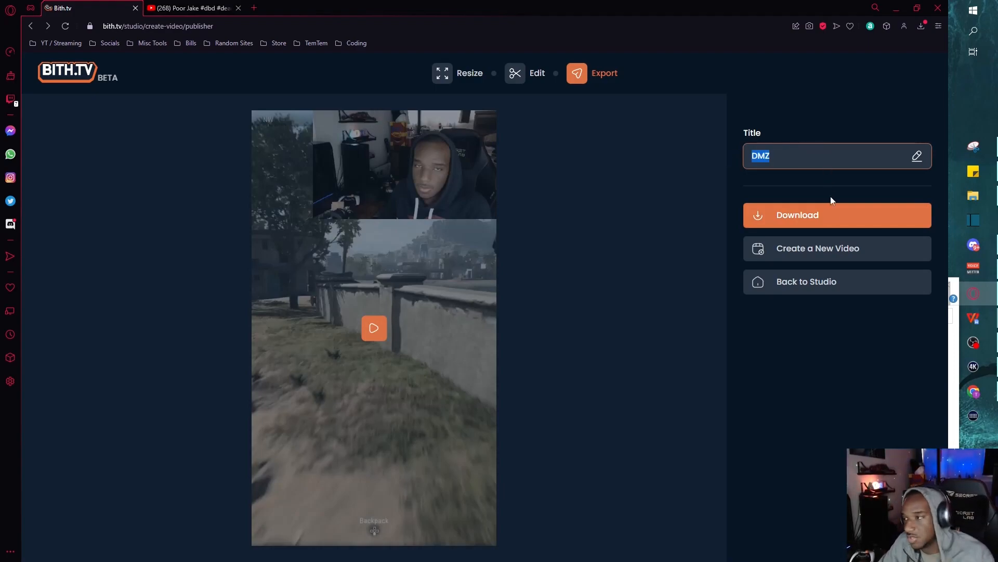
left_click(919, 26)
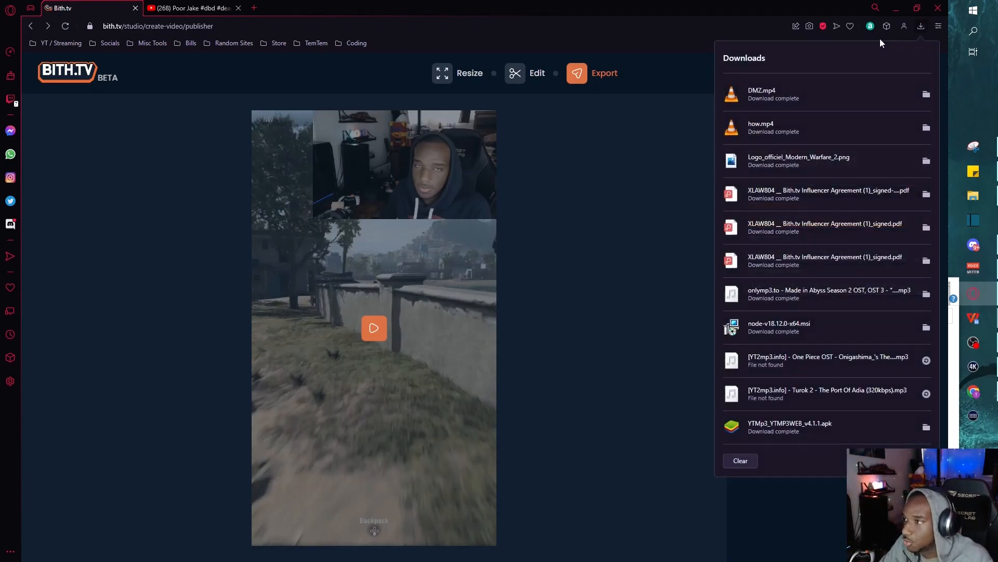
left_click(684, 49)
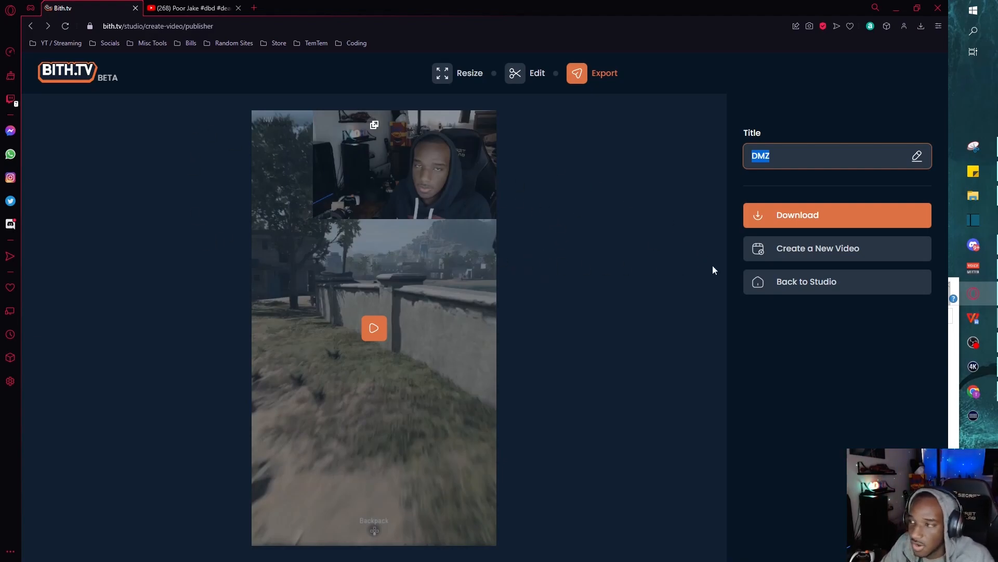
Step: Switch to Chrome and look through the BITH.TV homepage from How it works to the footer's contact links and back to the top
left_click(973, 391)
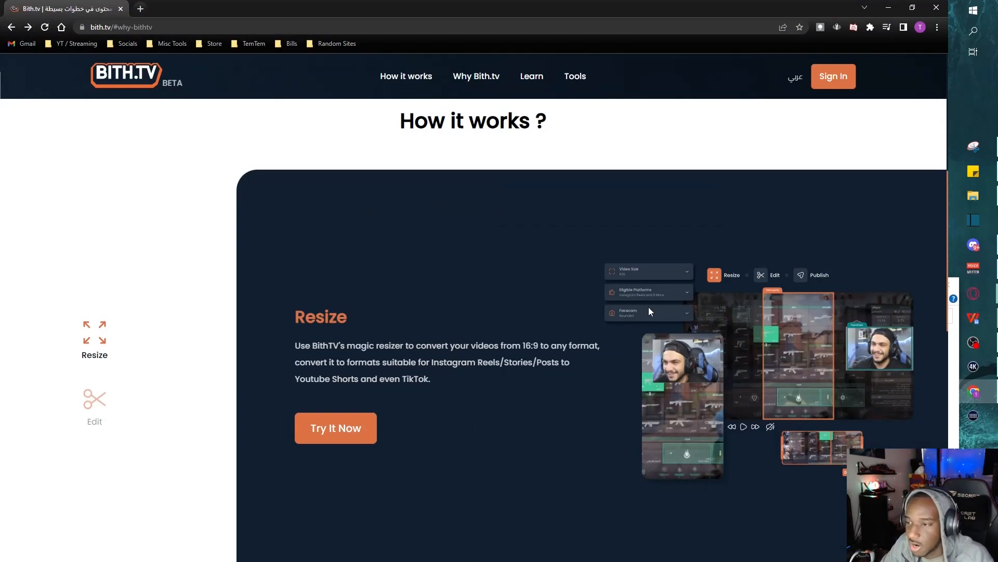
scroll(569, 319, "down", 7)
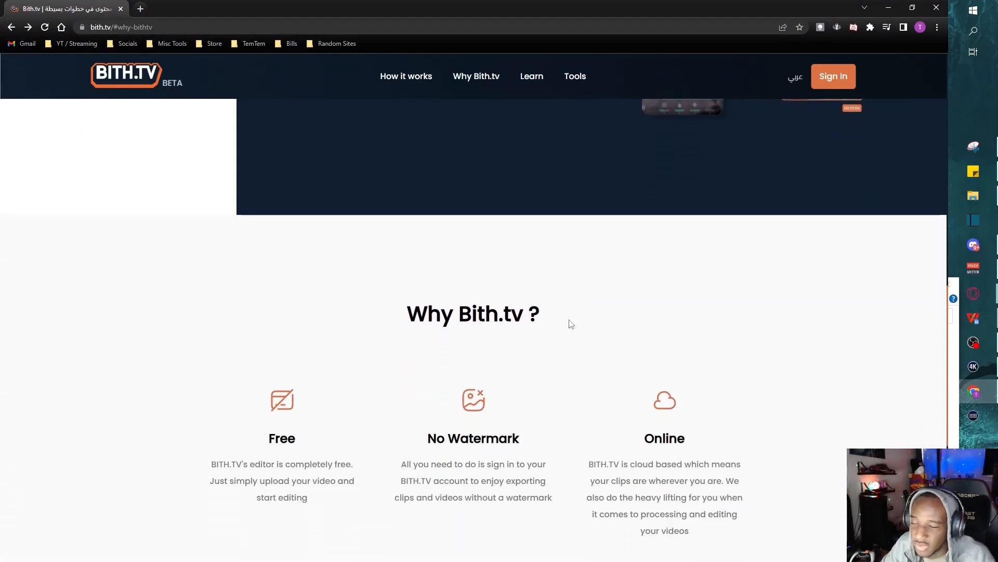
scroll(571, 323, "down", 6)
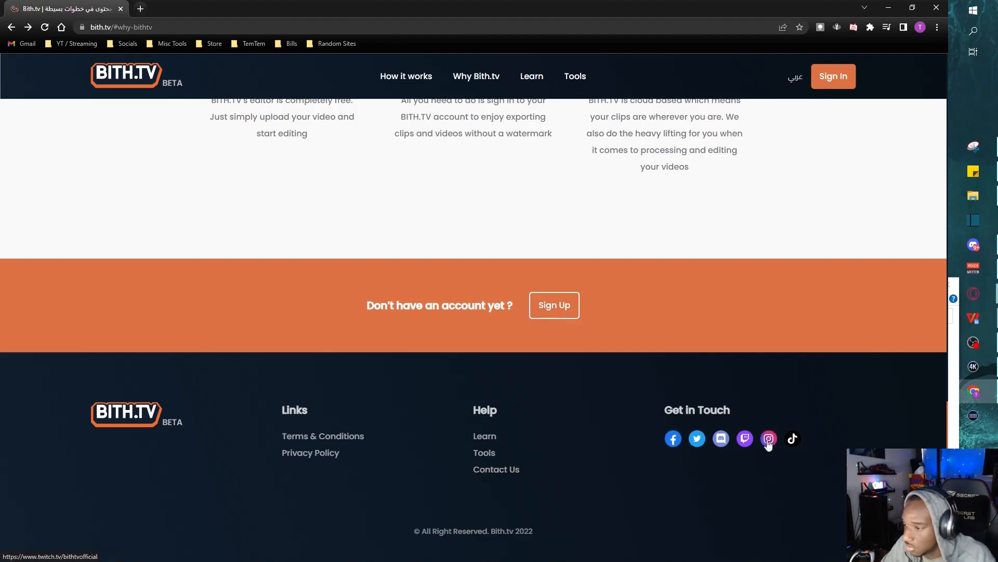
scroll(432, 456, "up", 12)
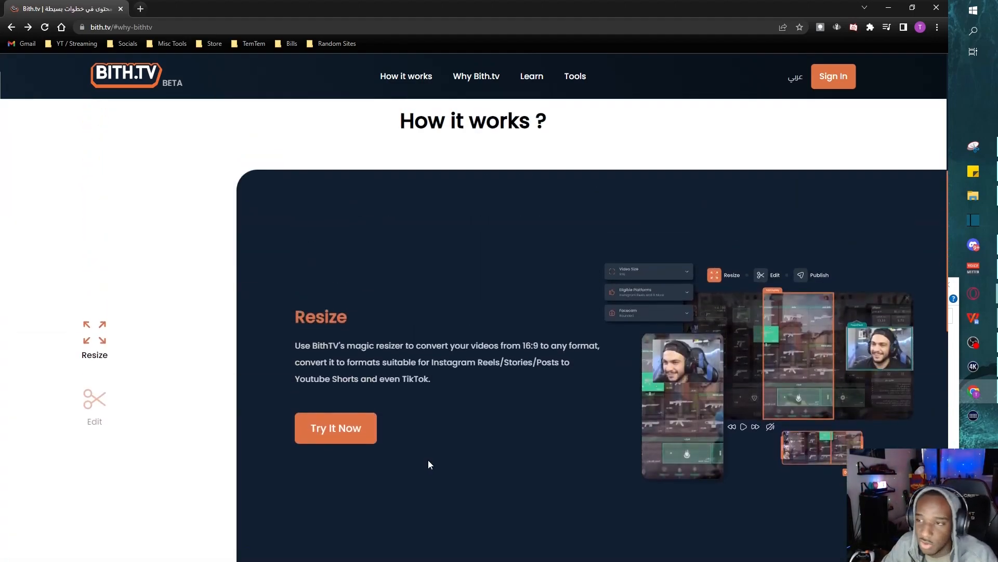
scroll(428, 464, "up", 6)
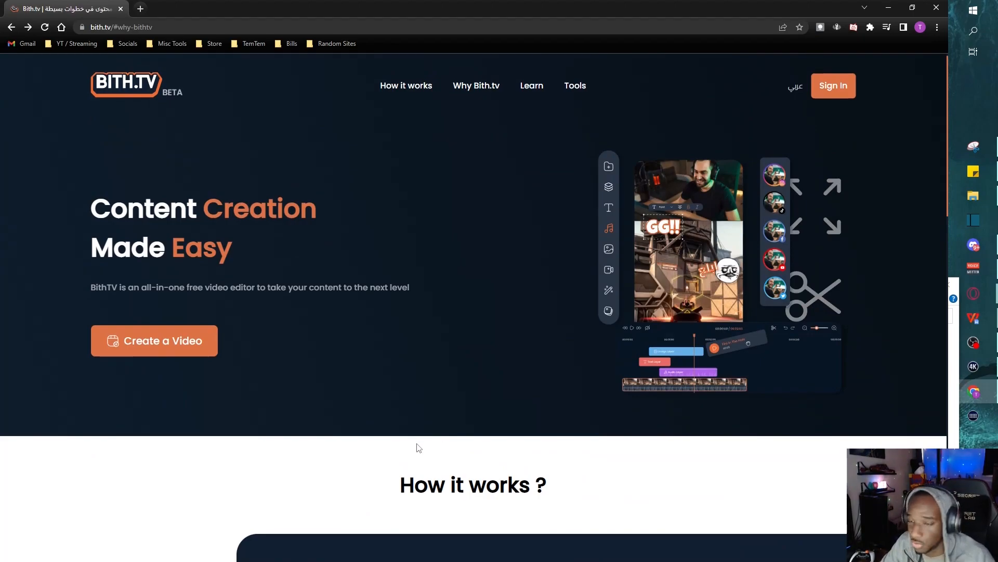
scroll(418, 448, "up", 1)
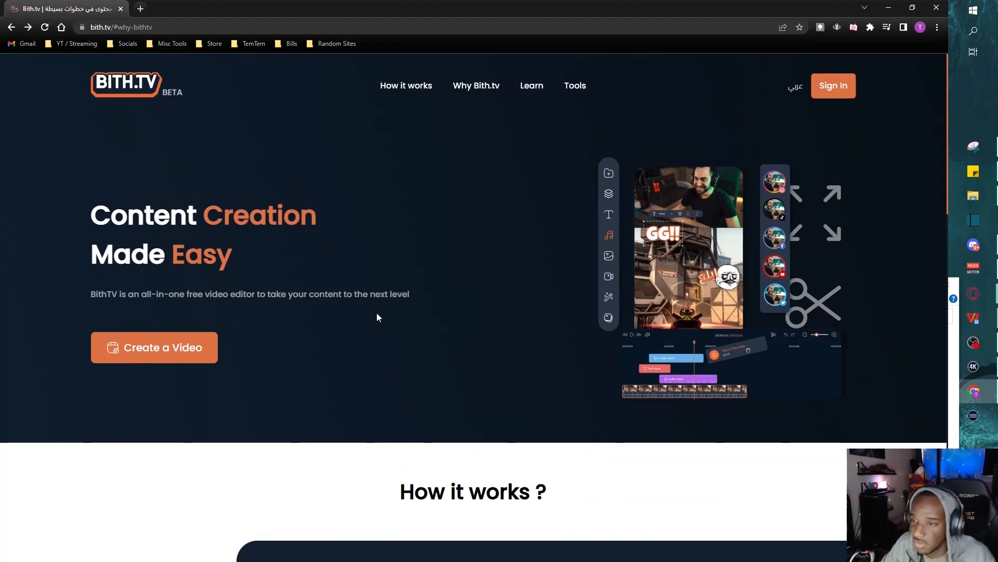